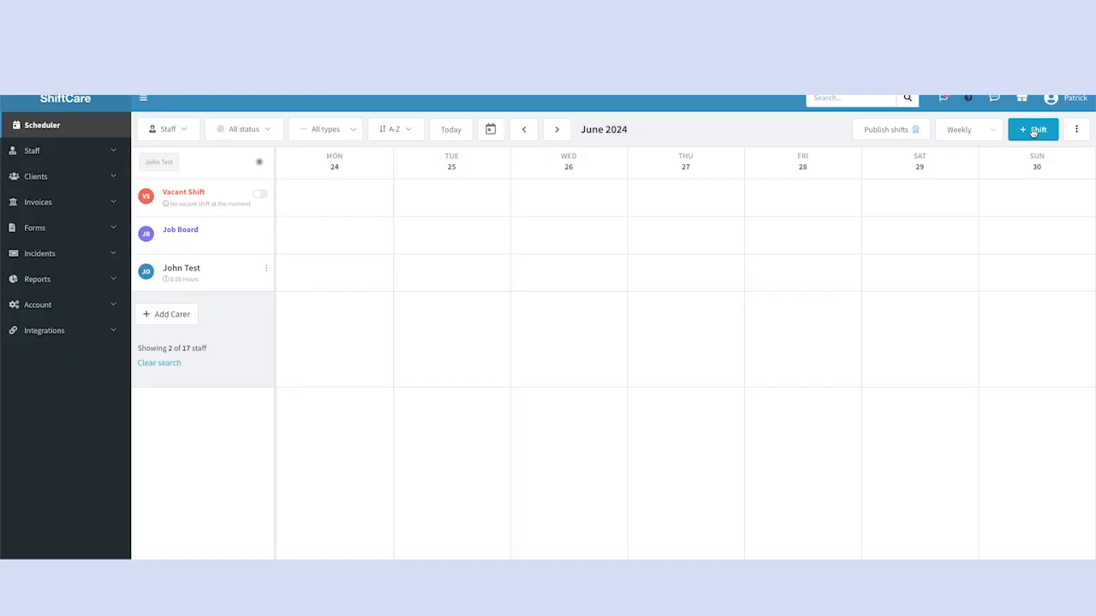
Start a new shift and choose the test client, keeping Standard Pricing as the price book.
left_click(1033, 131)
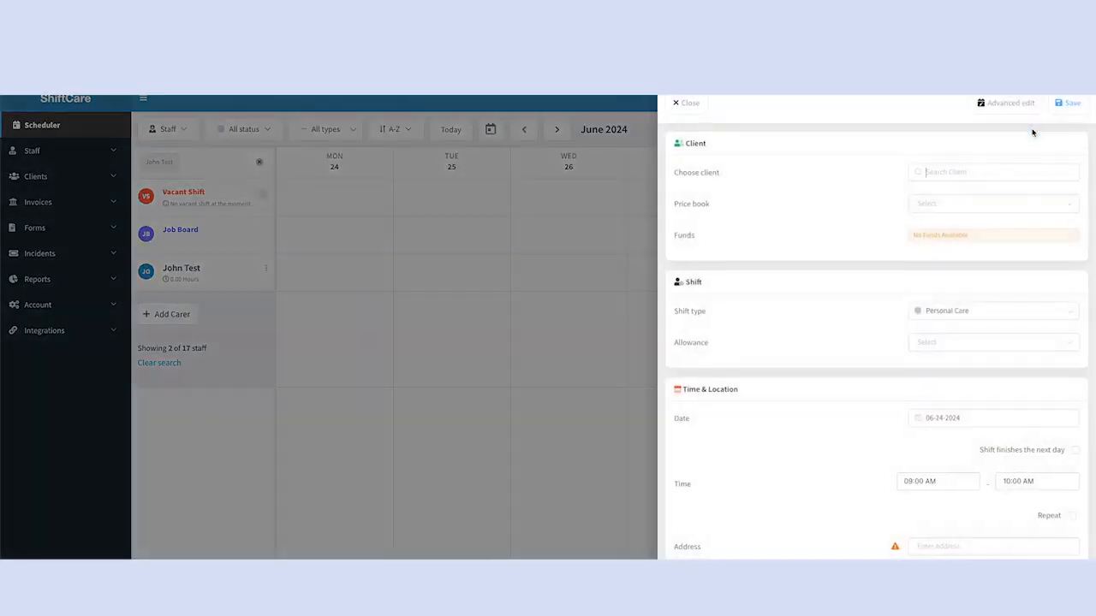
left_click(874, 161)
left_click(949, 173)
type("test")
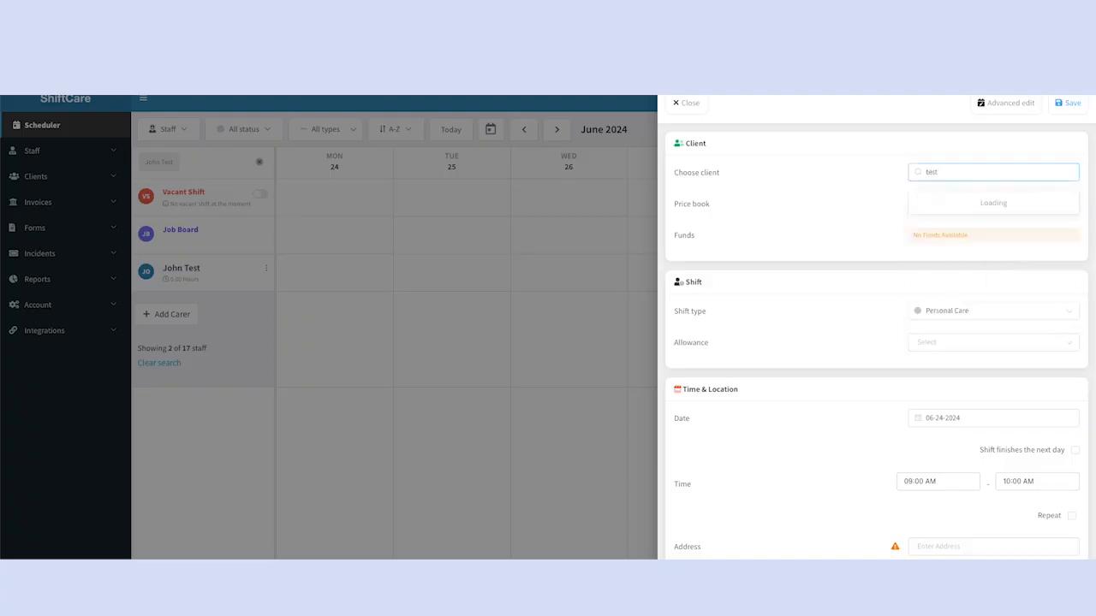
left_click(947, 208)
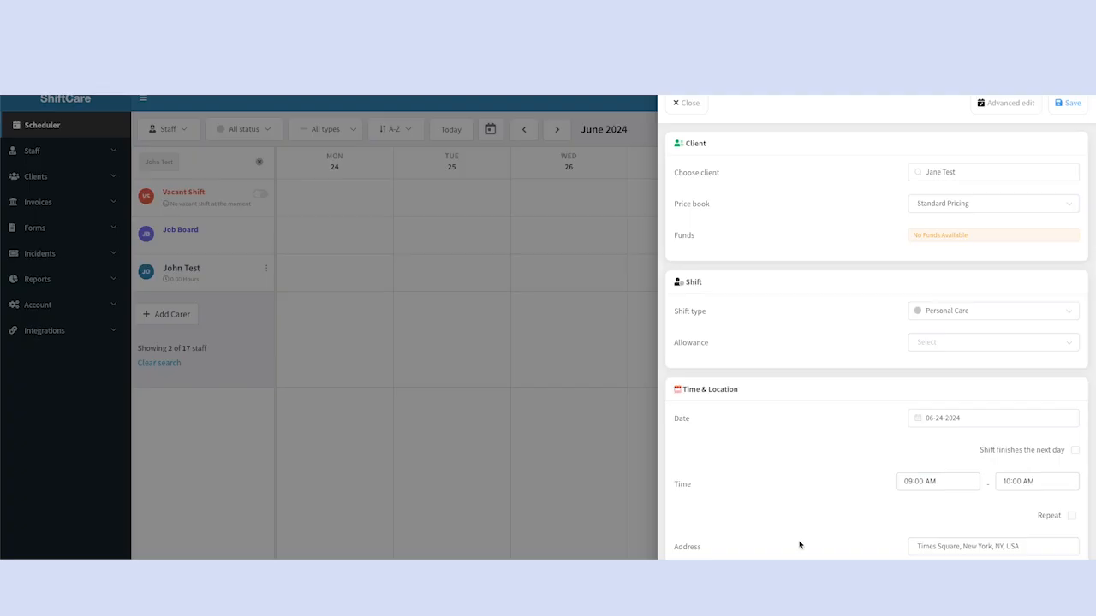
left_click(963, 206)
left_click(810, 213)
scroll(810, 213, "down", 1)
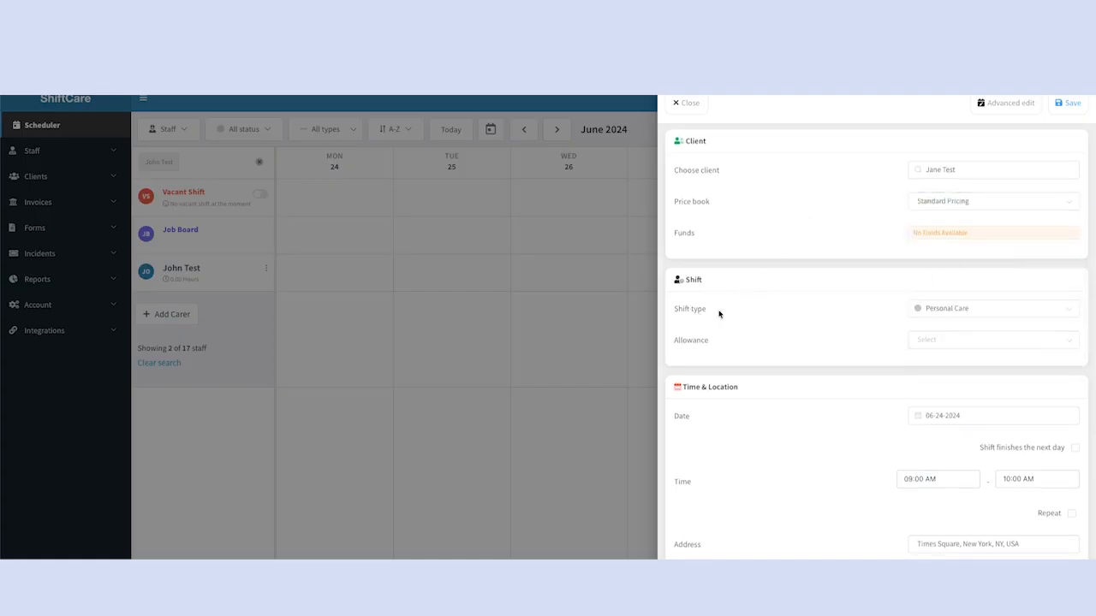
Set the shift type to Personal Care and review the available allowances without choosing one.
left_click(962, 312)
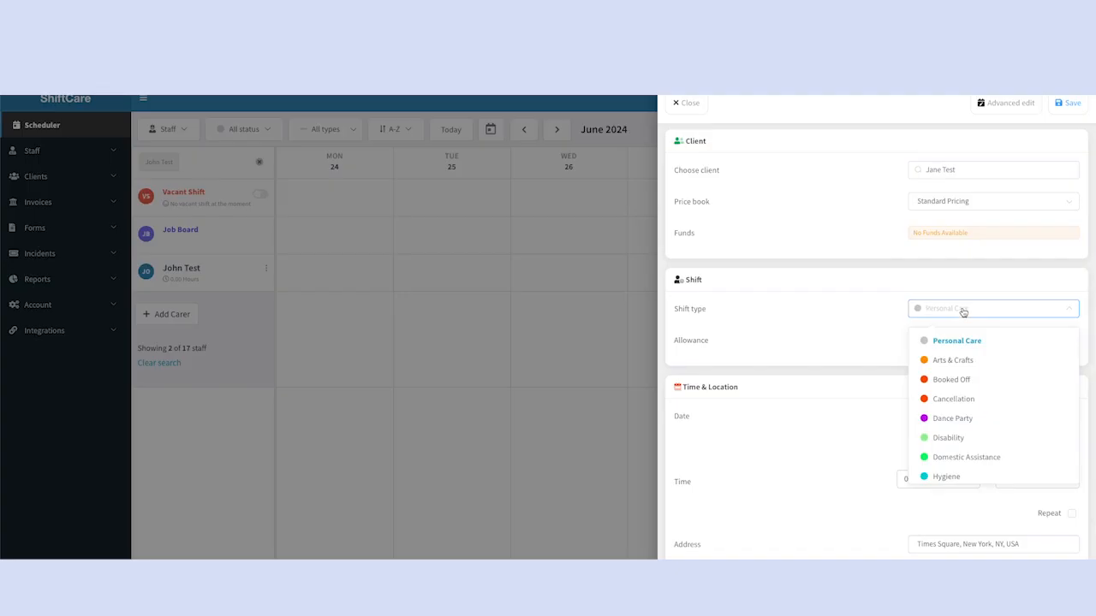
scroll(985, 372, "down", 1)
scroll(985, 372, "down", 4)
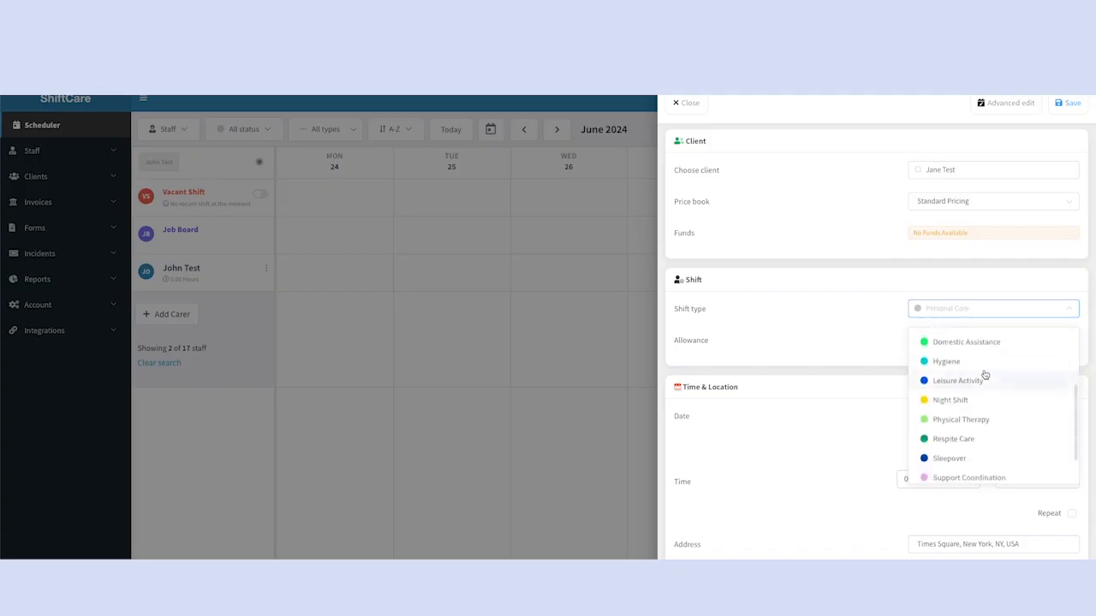
scroll(984, 374, "up", 5)
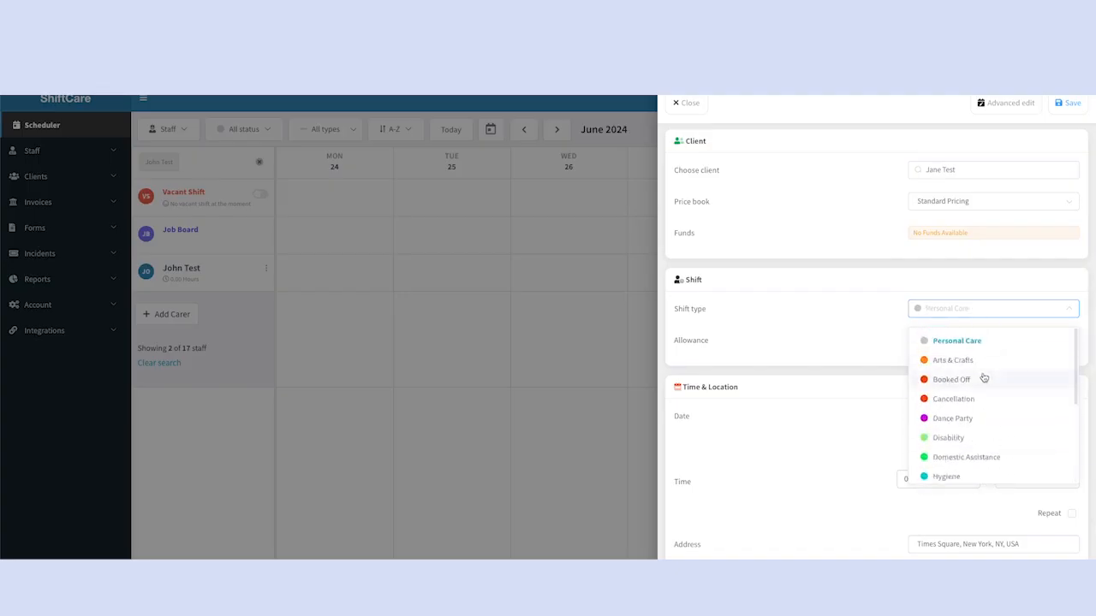
left_click(984, 342)
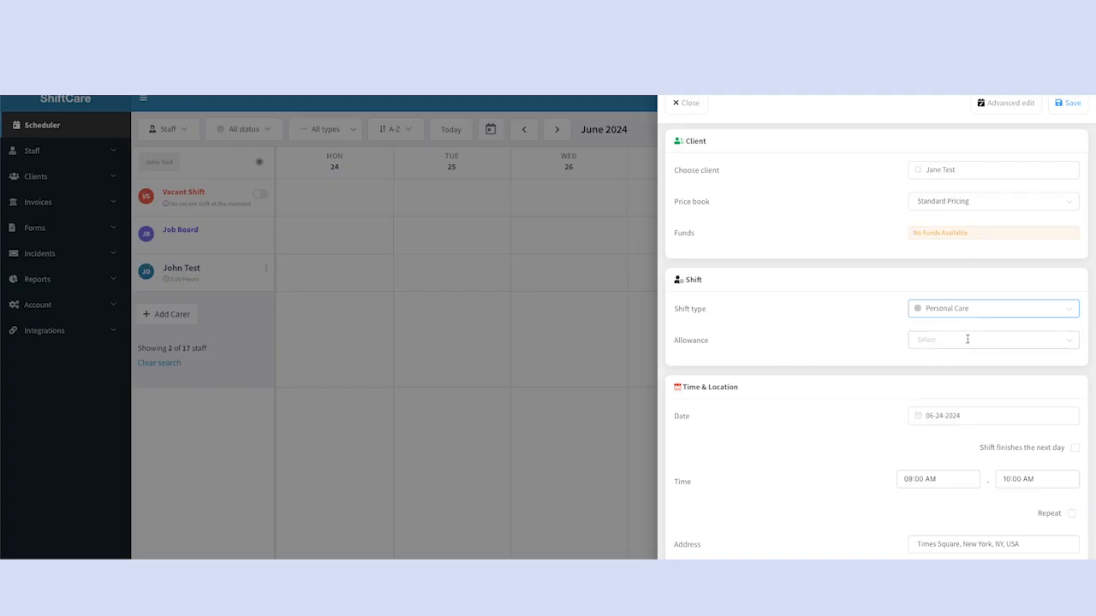
left_click(968, 341)
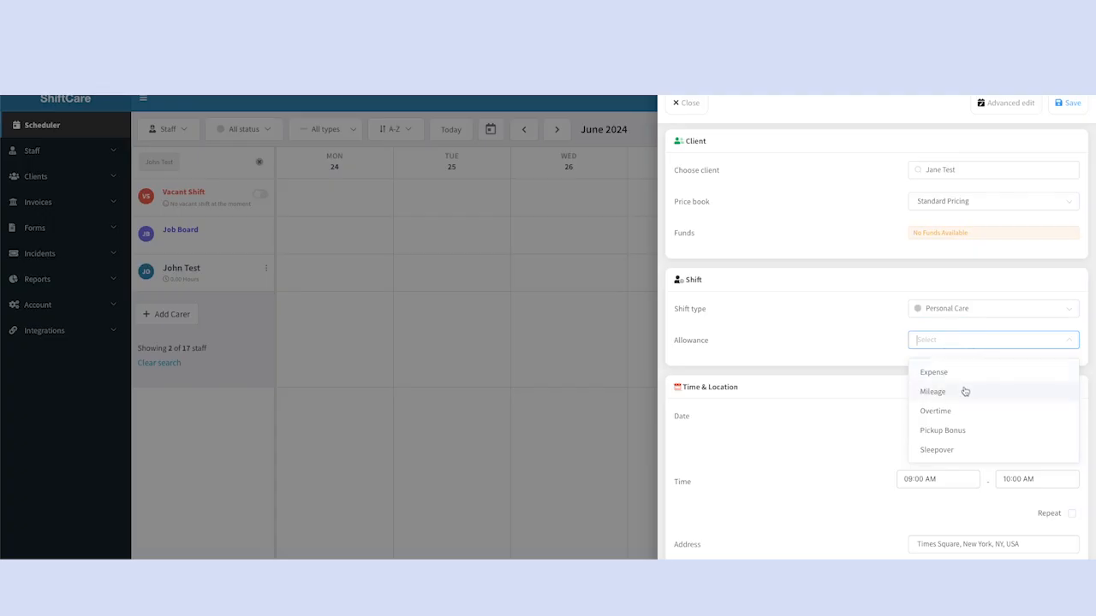
left_click(835, 340)
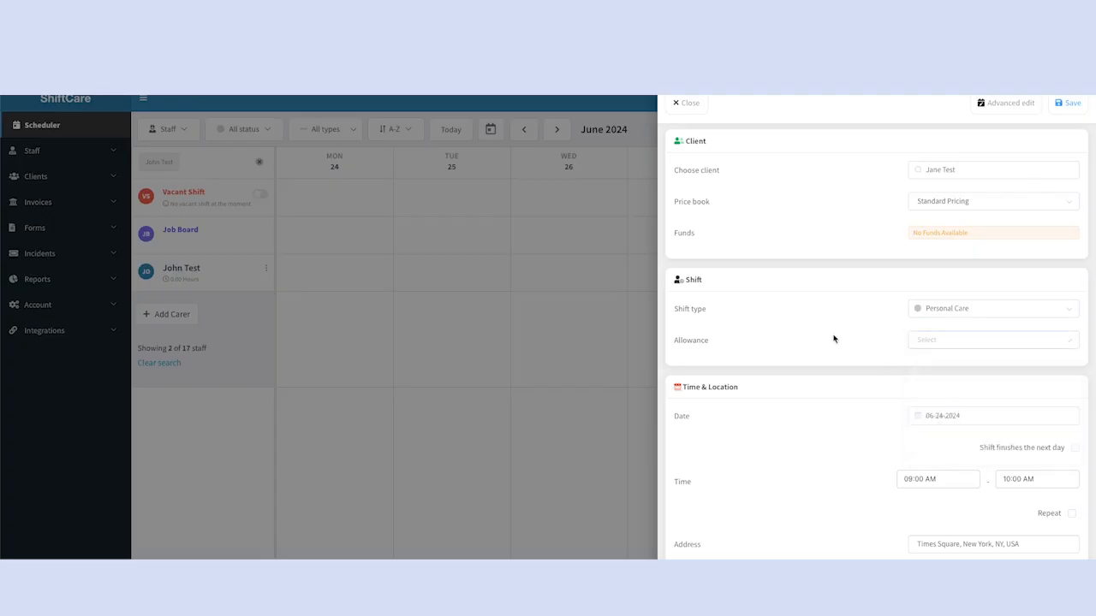
Set the shift's end time to 05:00 PM.
scroll(833, 340, "down", 2)
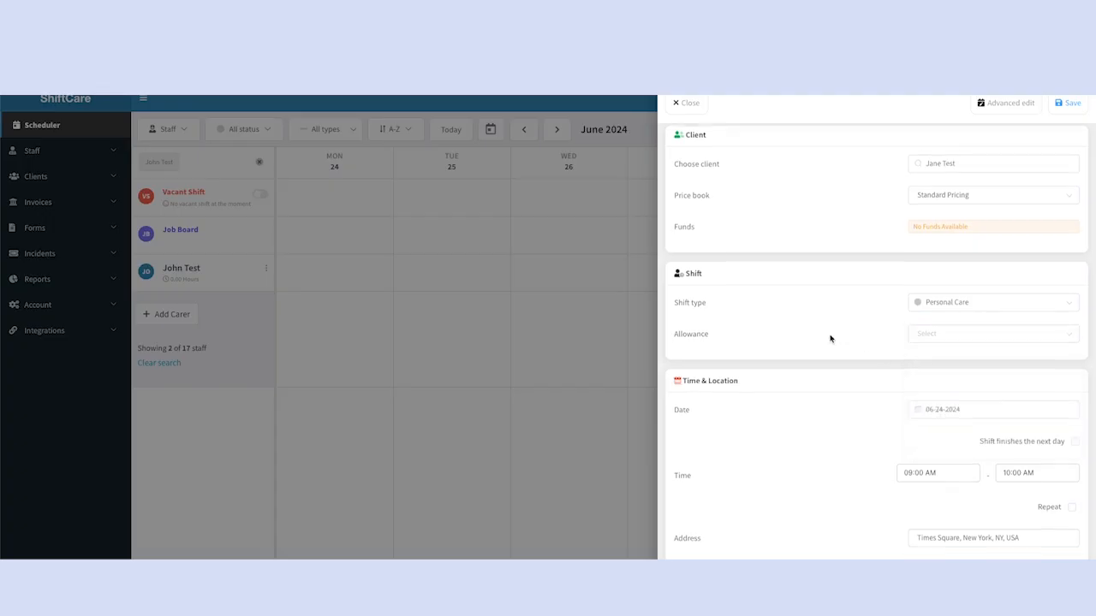
scroll(827, 347, "down", 3)
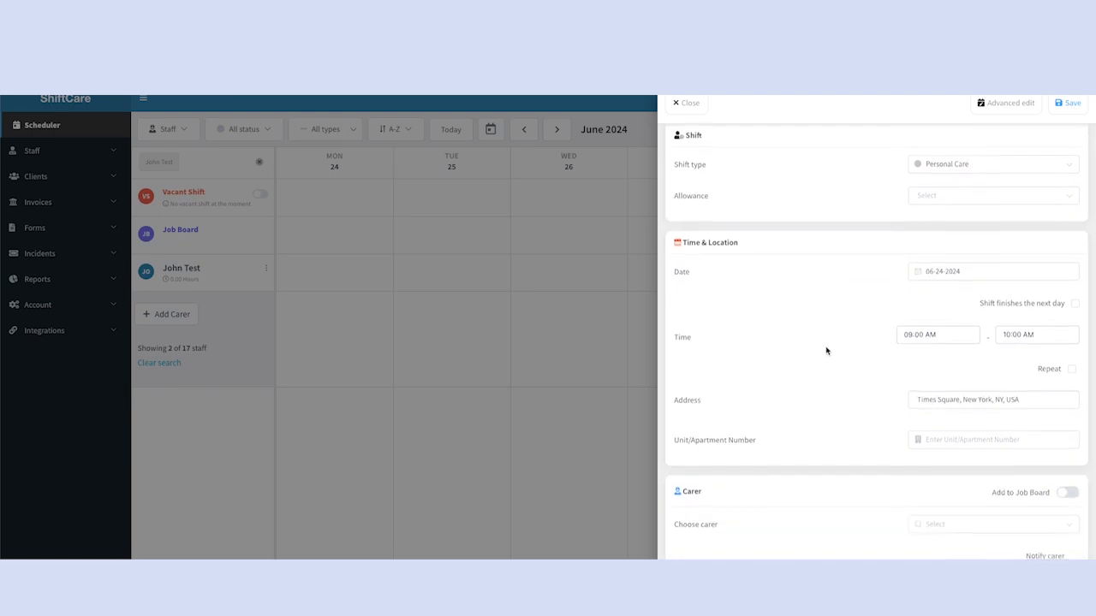
scroll(822, 345, "down", 1)
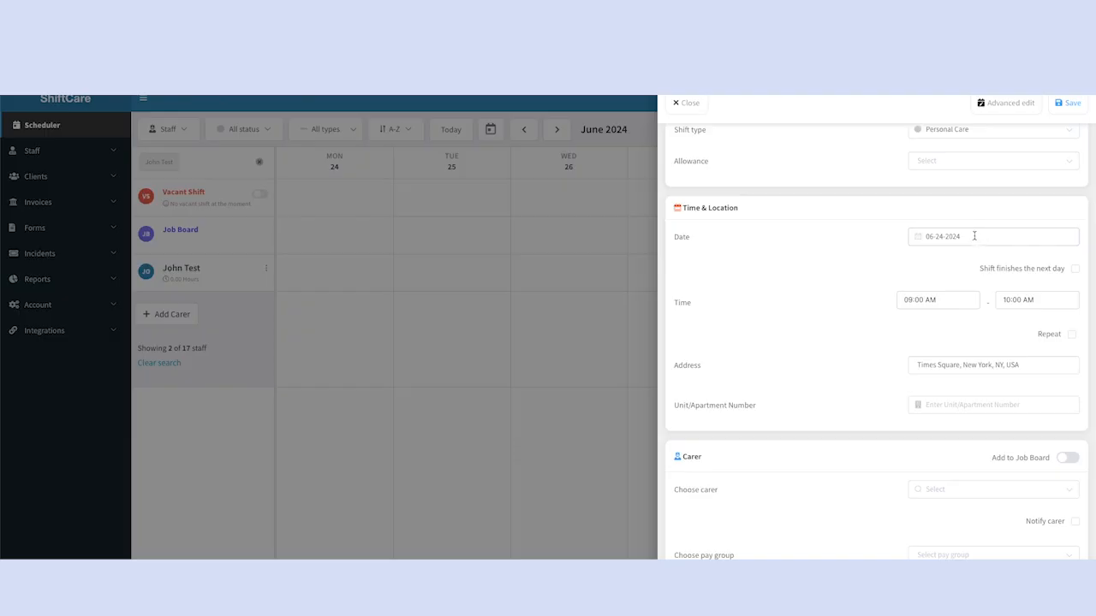
left_click(1036, 301)
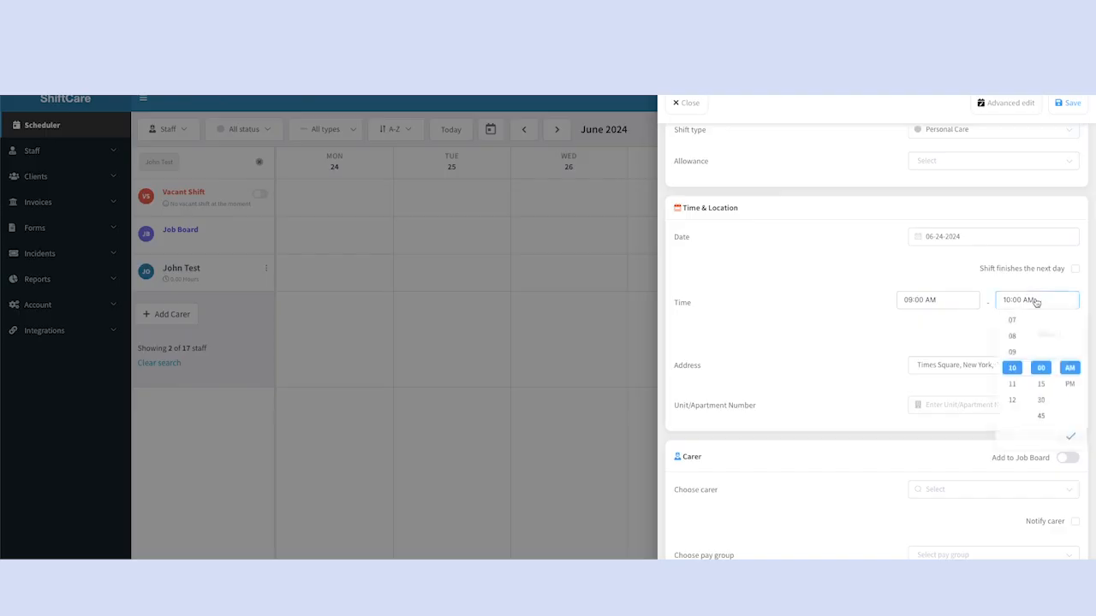
left_click(1012, 337)
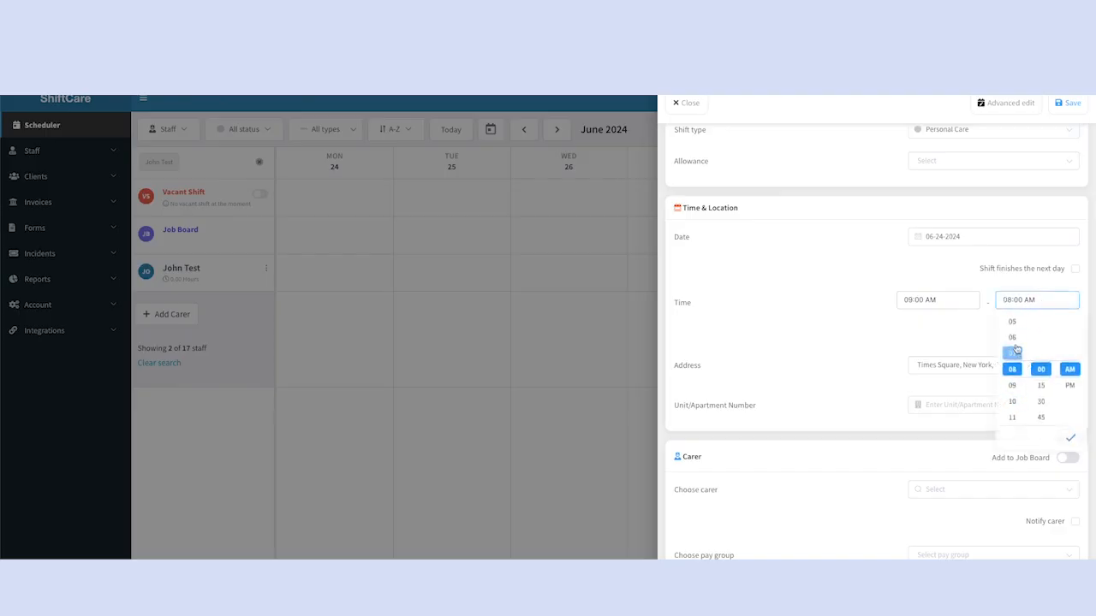
left_click(1012, 321)
left_click(1069, 385)
left_click(791, 335)
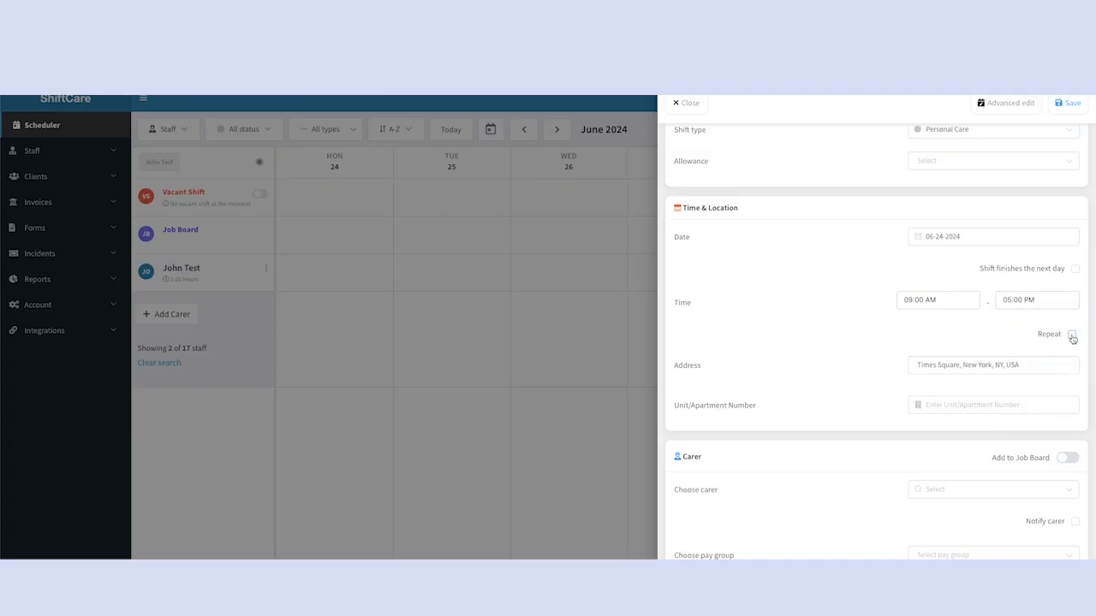
Make the shift repeat with a Weekly recurrence, every 1 week.
left_click(1072, 336)
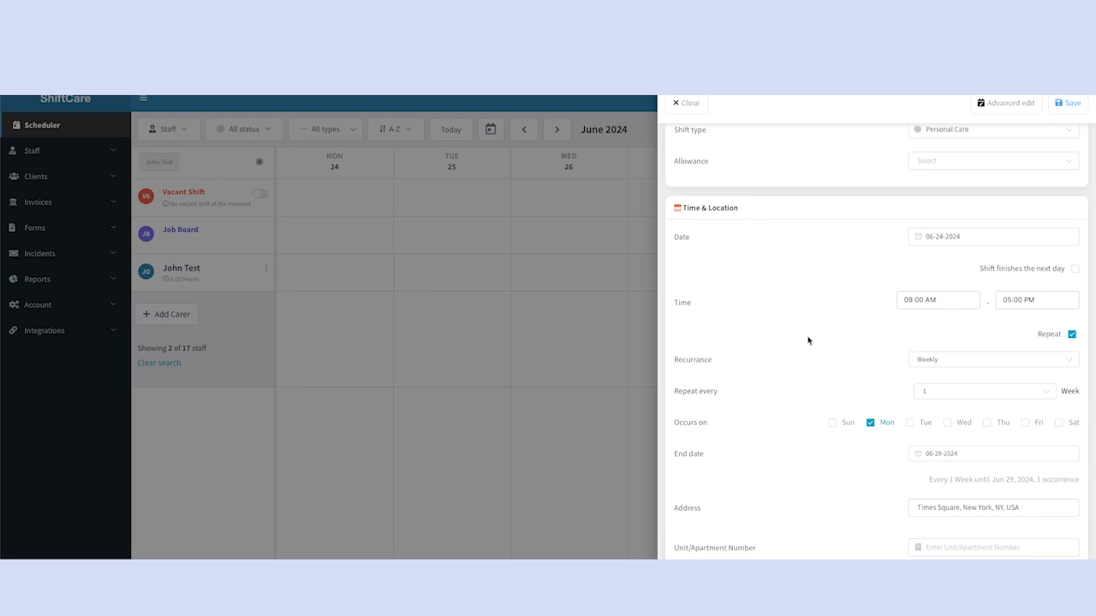
scroll(808, 340, "down", 1)
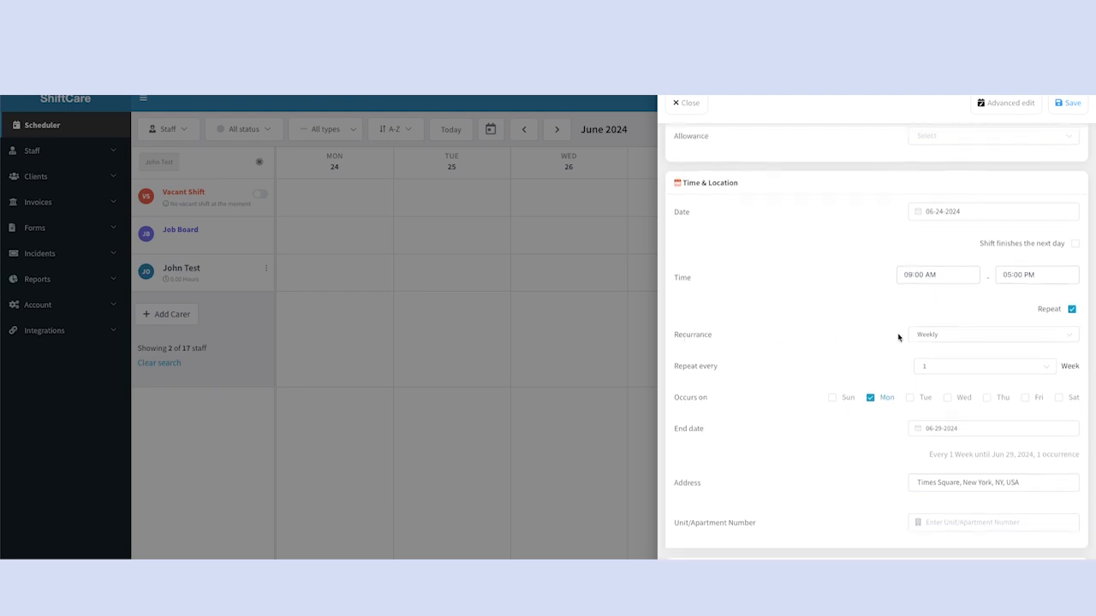
left_click(948, 341)
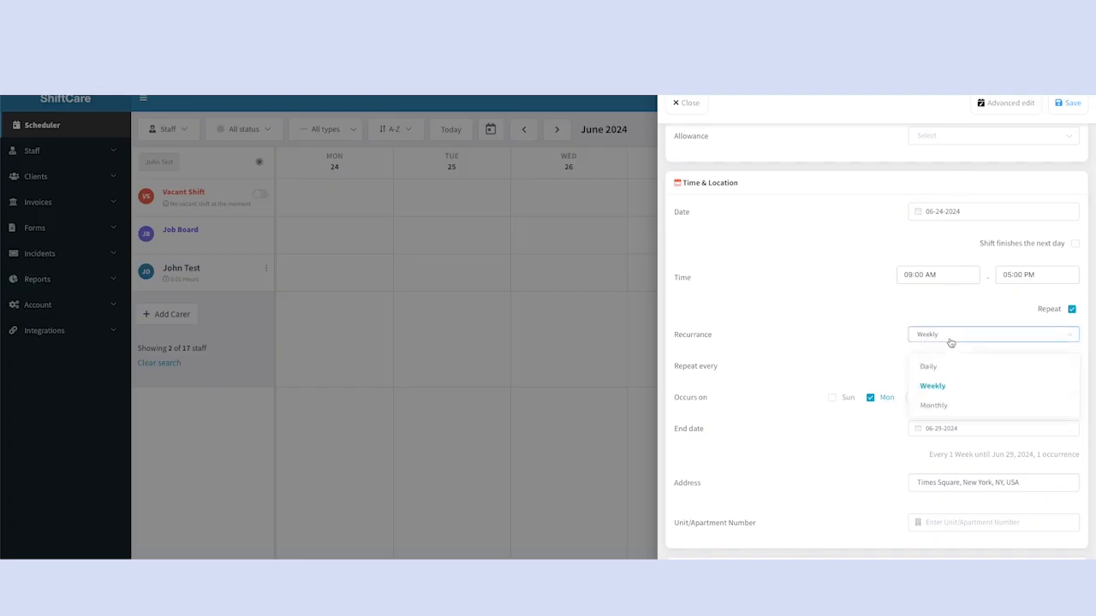
left_click(950, 342)
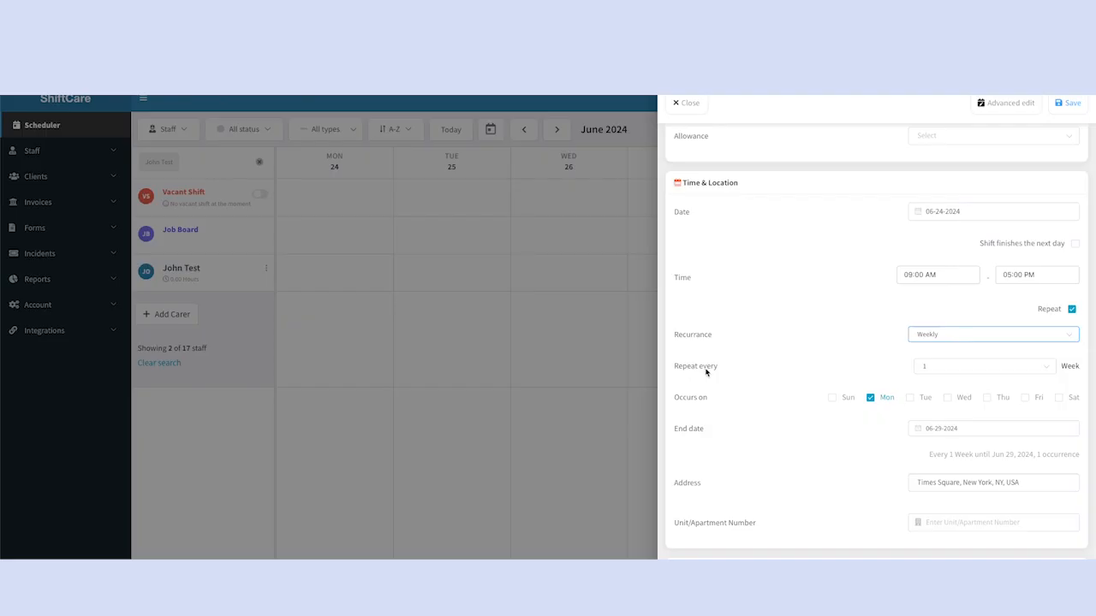
left_click(941, 369)
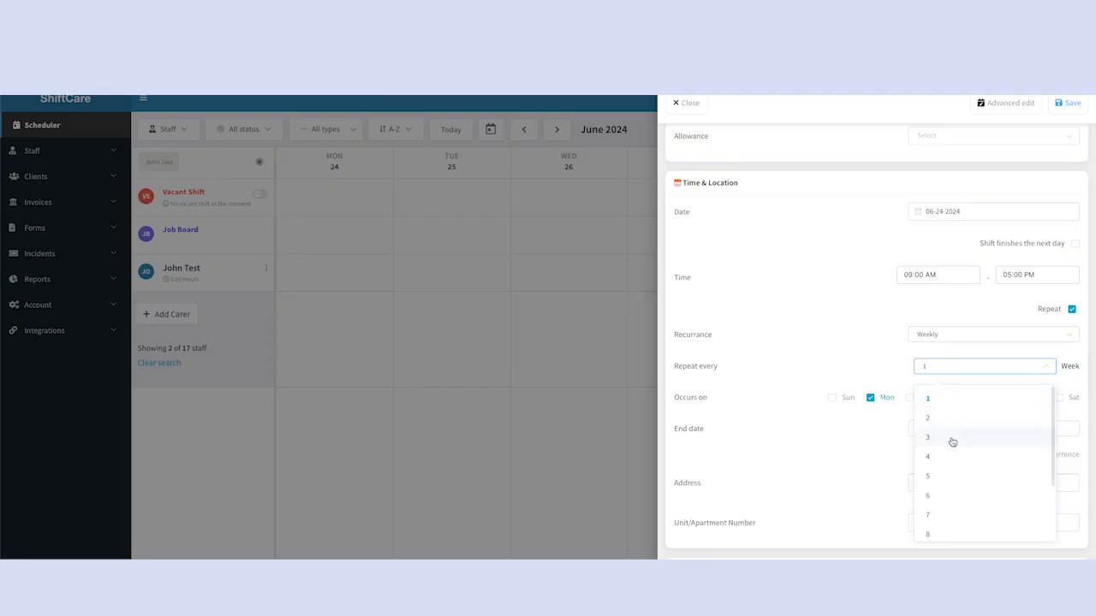
left_click(847, 366)
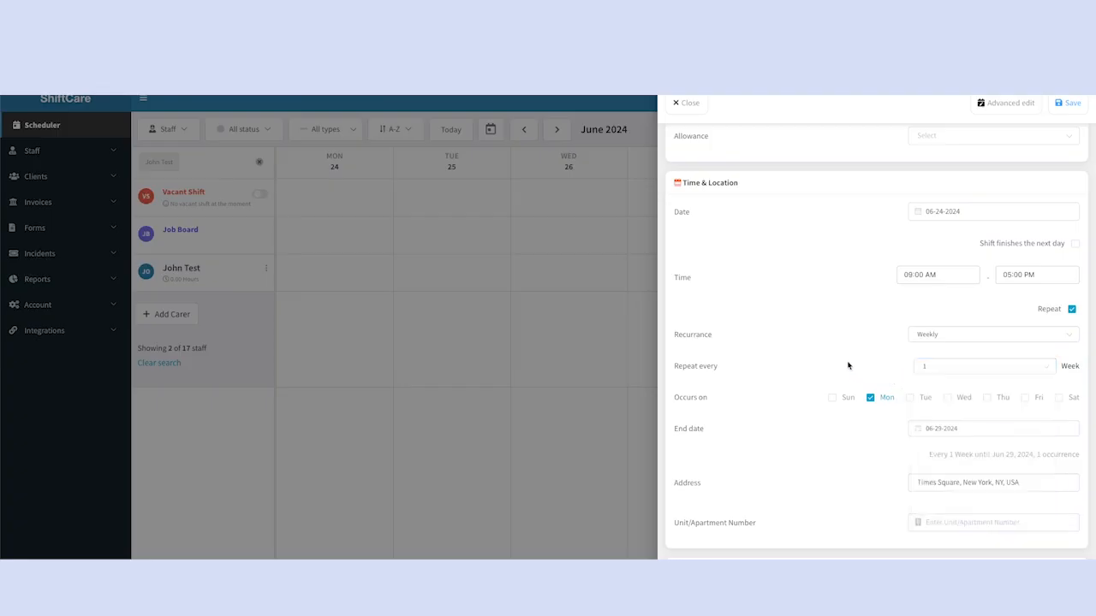
Add Tuesday, Wednesday, Thursday and Friday to the shift's repeat days and set the end date to 06-28-2024.
left_click(910, 399)
left_click(947, 398)
left_click(987, 398)
left_click(1025, 399)
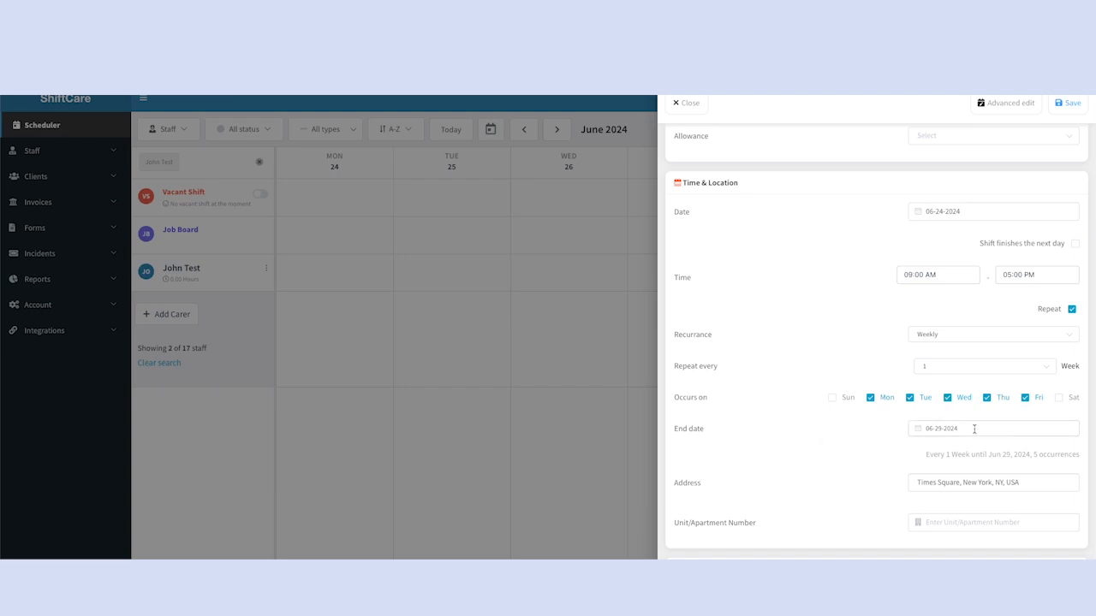
left_click(972, 428)
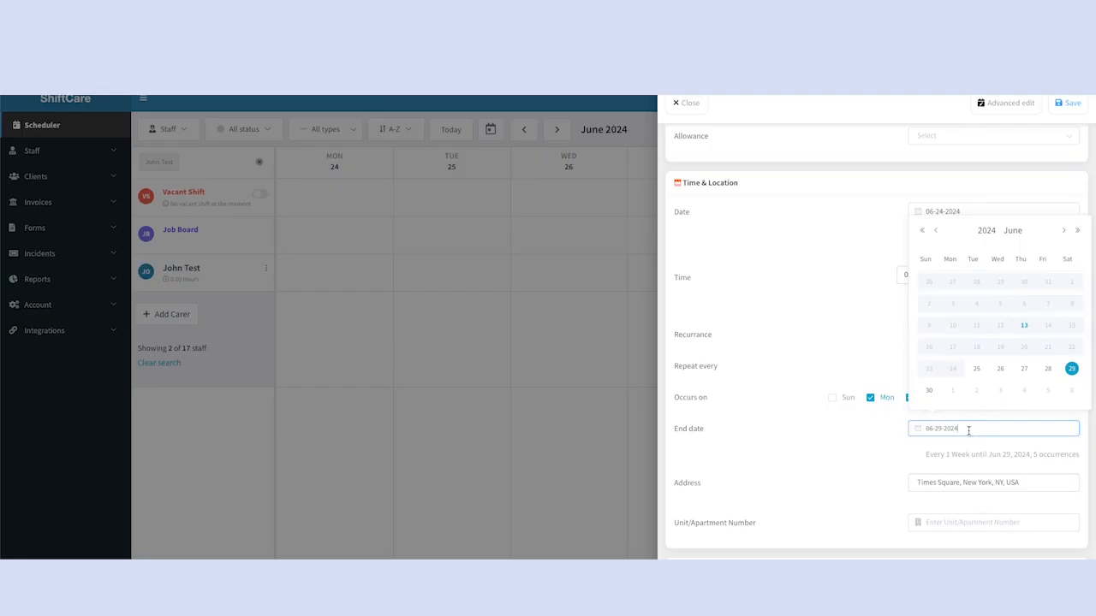
left_click(1053, 372)
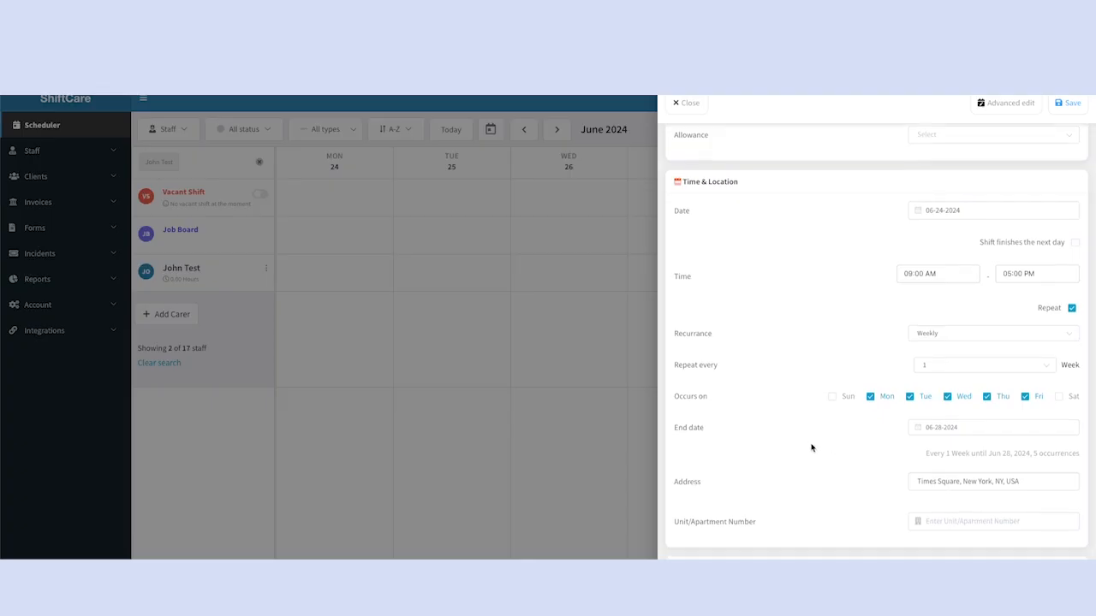
Assign the test carer to the shift by searching for "test", and enable notifying the carer.
scroll(812, 447, "down", 1)
scroll(812, 448, "down", 2)
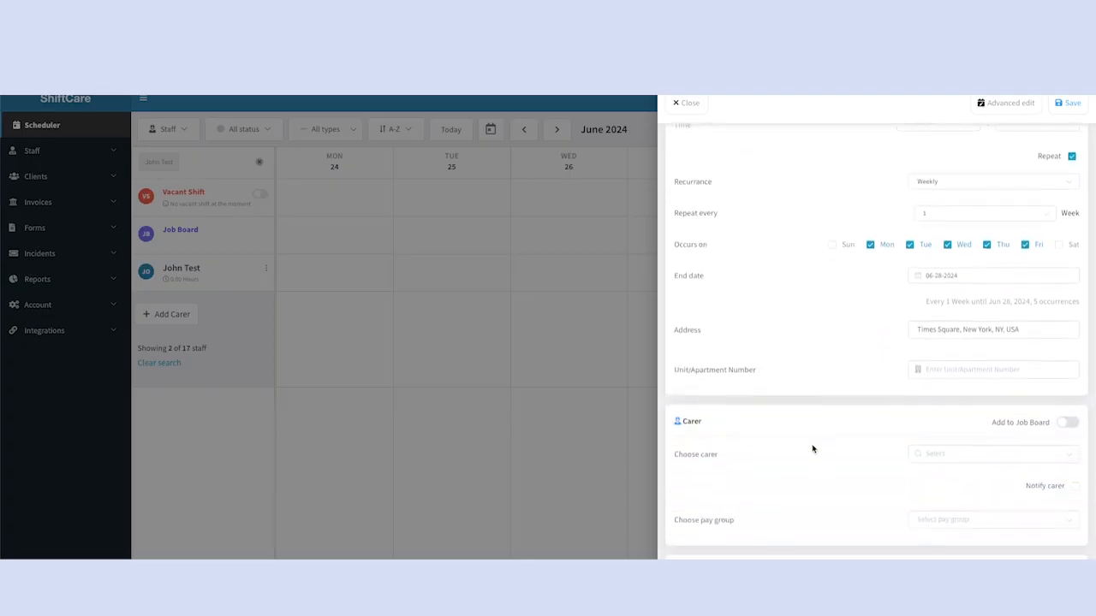
left_click(942, 423)
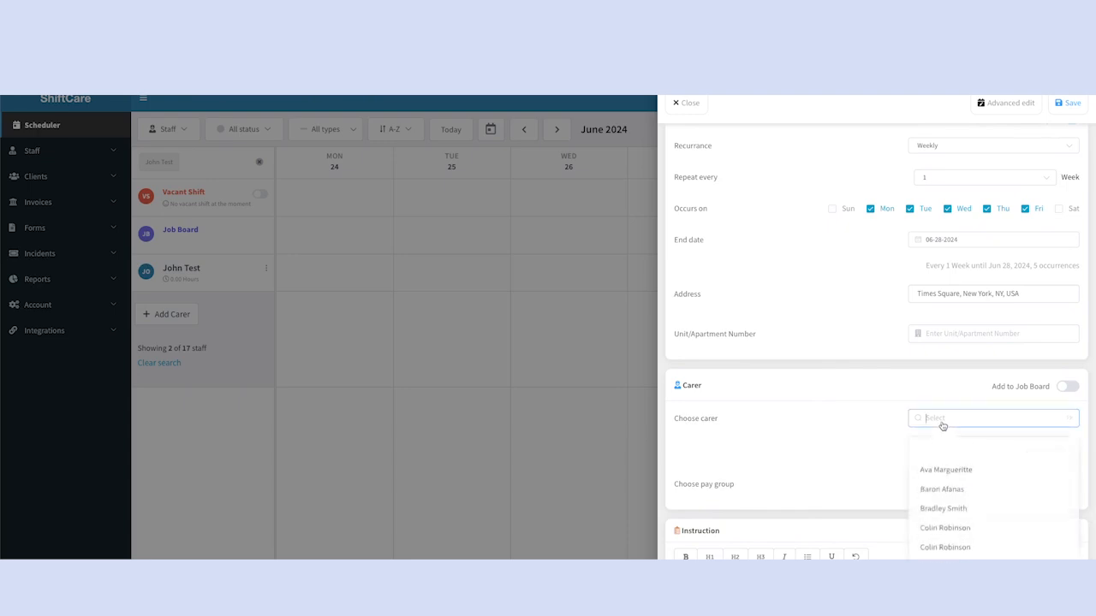
type("test")
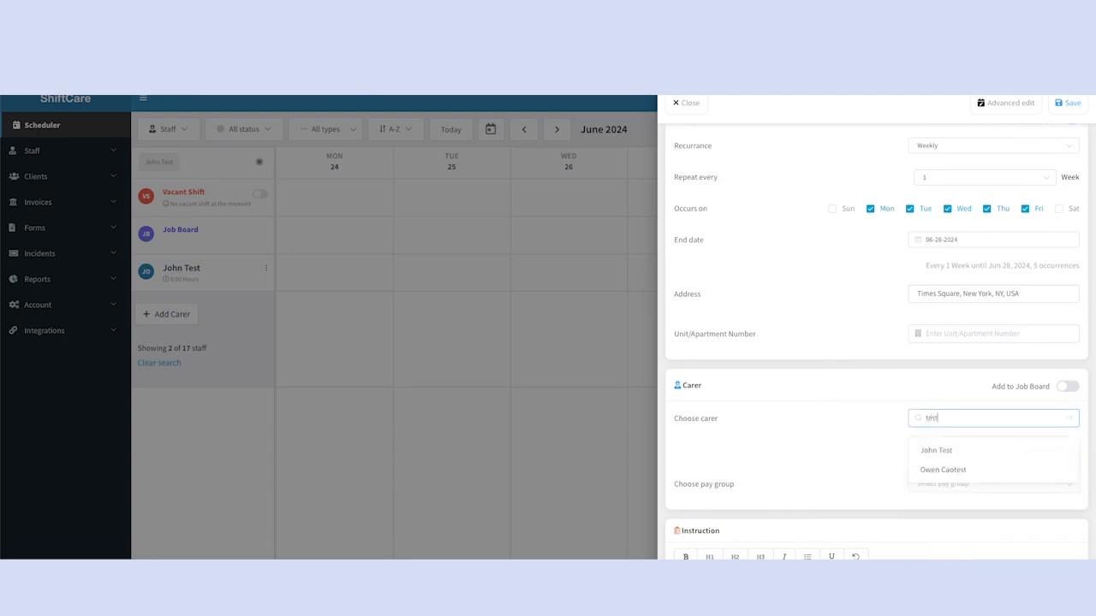
left_click(942, 450)
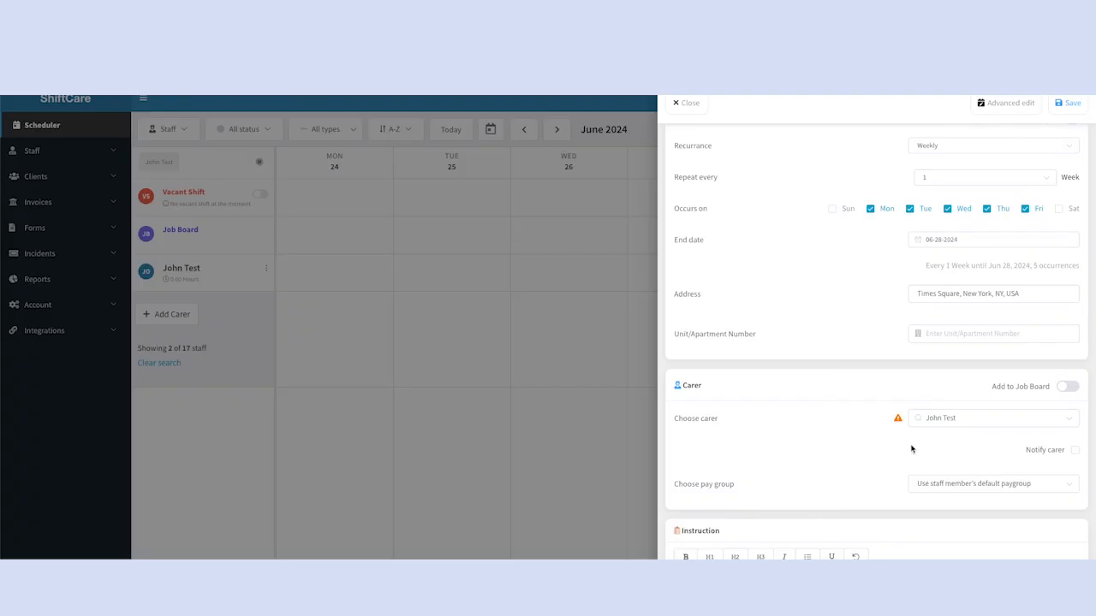
left_click(1075, 451)
scroll(960, 451, "down", 1)
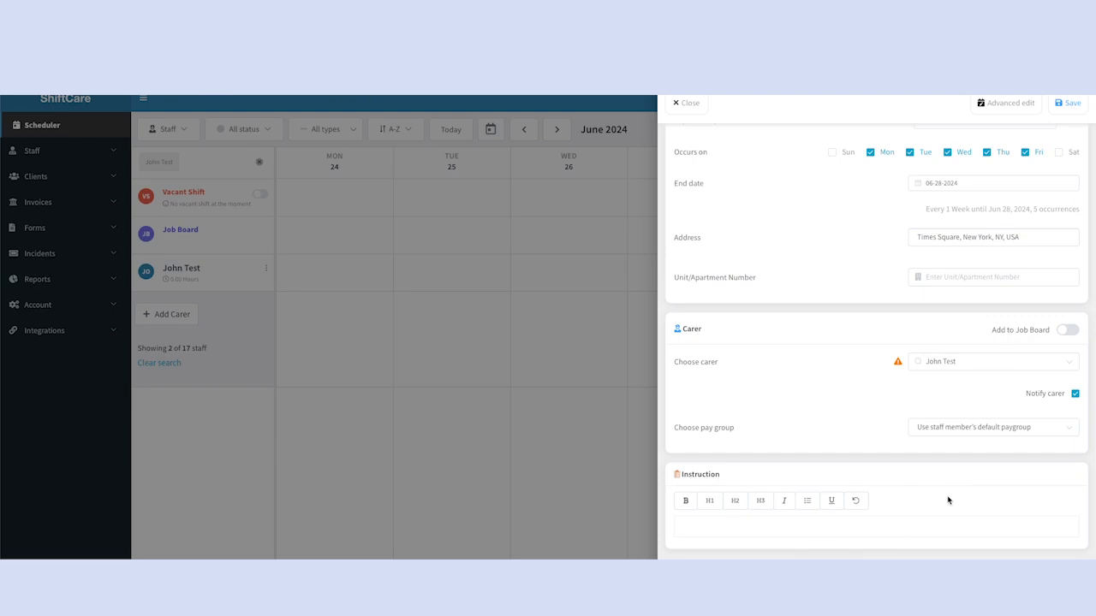
Open the shift's advanced edit form and add two non-mandatory tasks, "task 1" and "task 2".
scroll(948, 501, "up", 5)
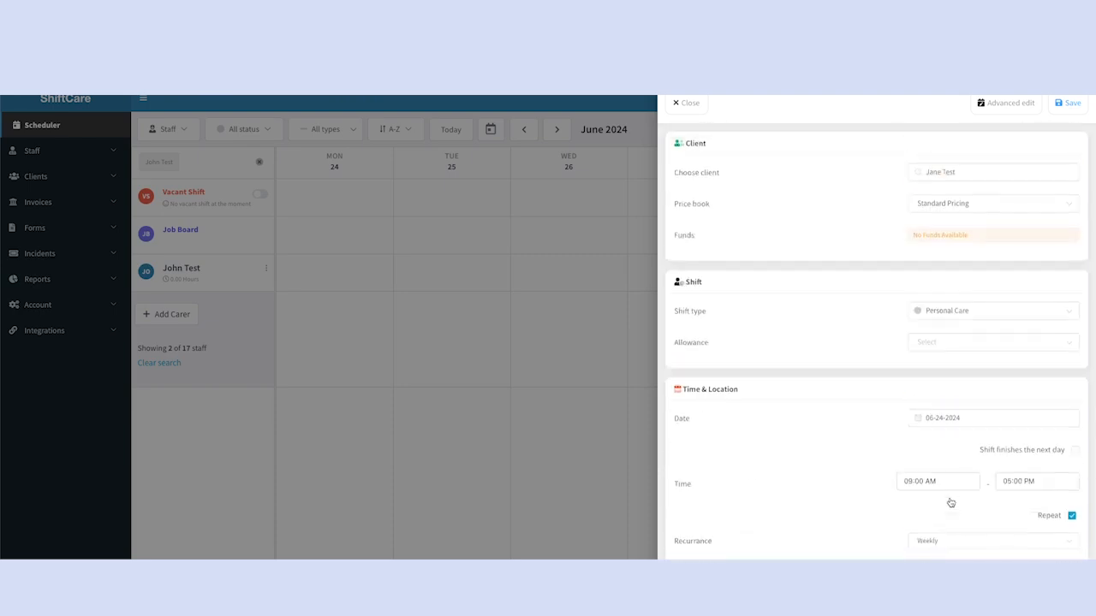
left_click(1008, 111)
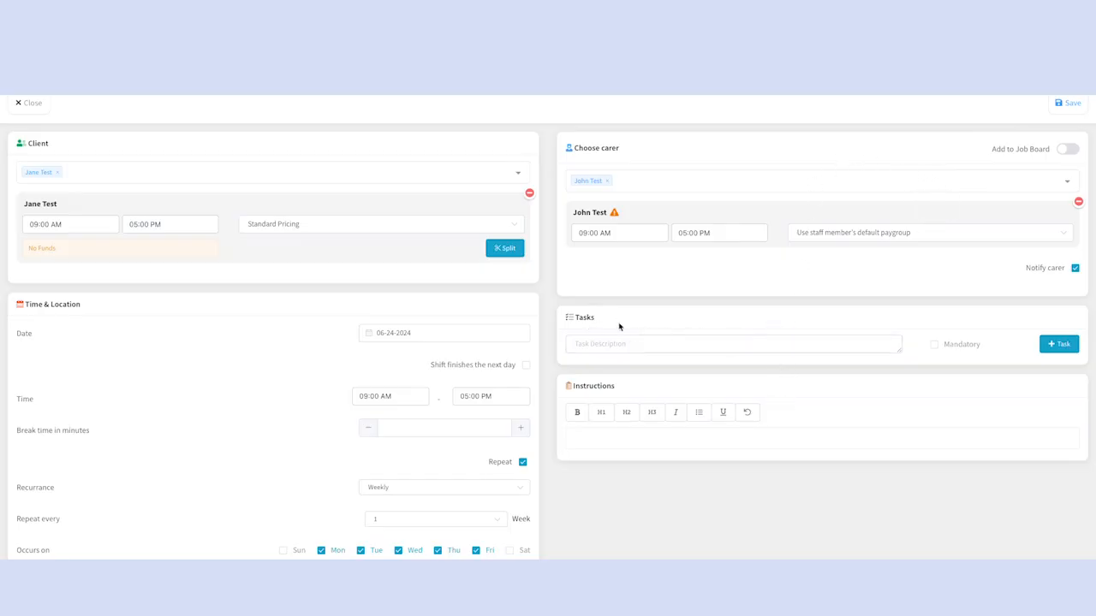
left_click(632, 343)
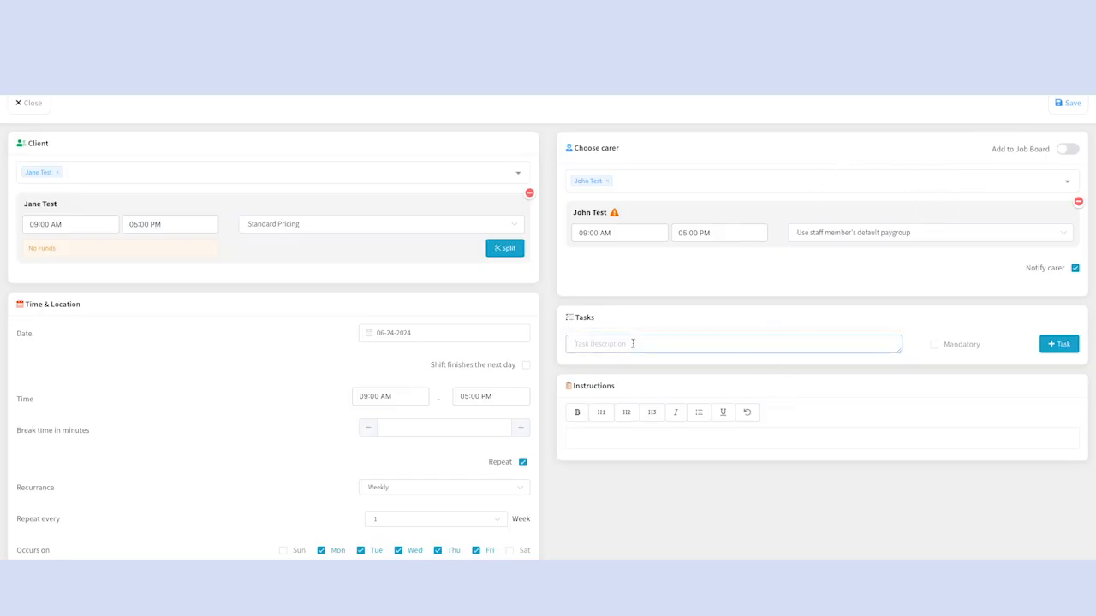
type("task 1")
left_click(1062, 345)
left_click(728, 345)
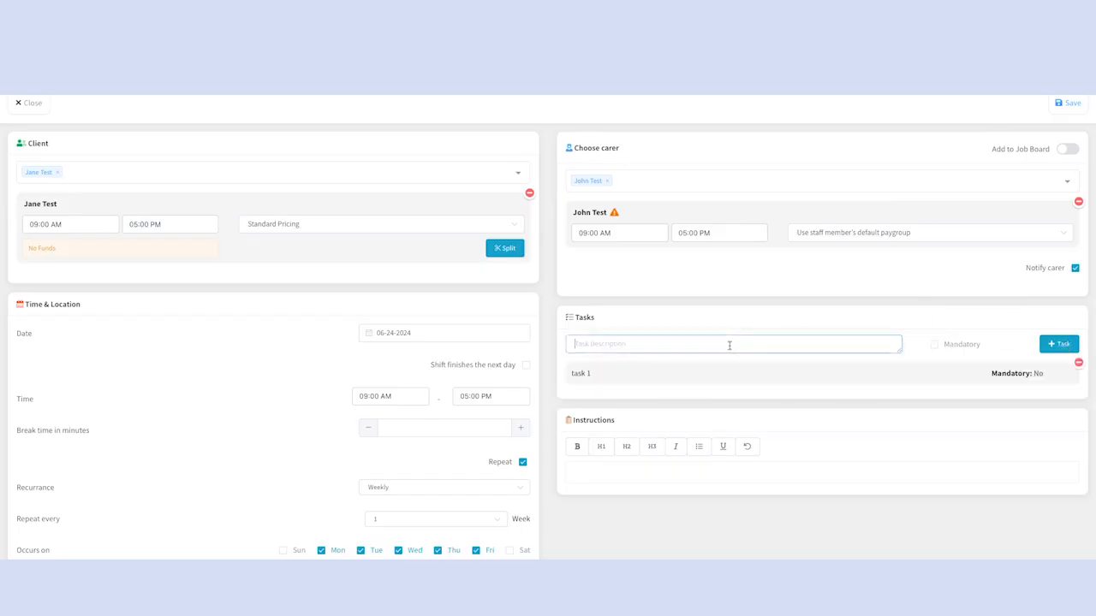
type("task 2")
left_click(1057, 345)
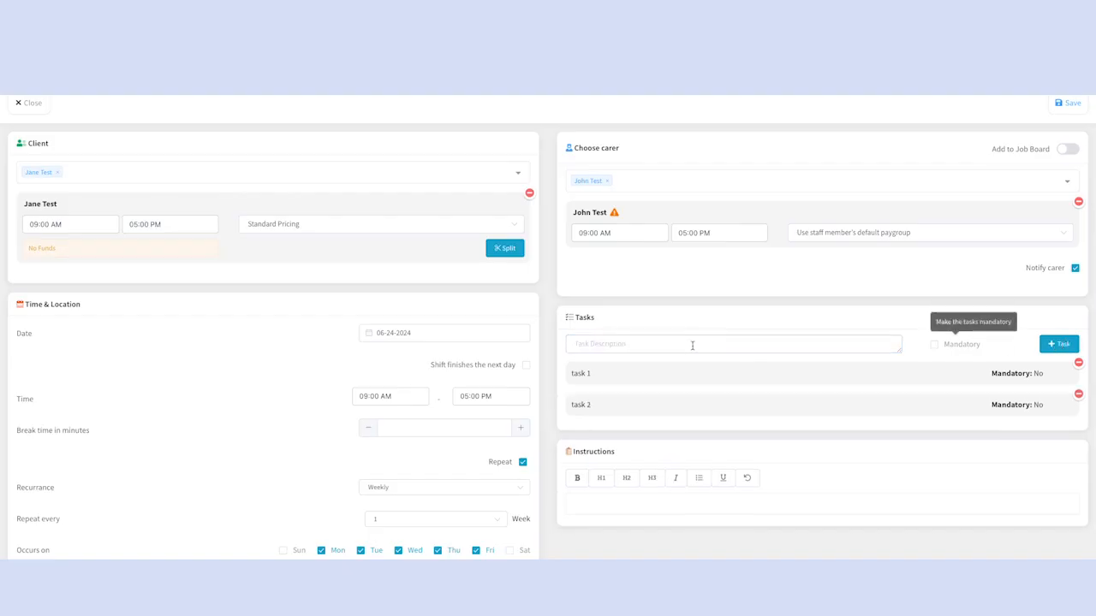
Add a mandatory task described as "important task" and save the shift.
type("impo")
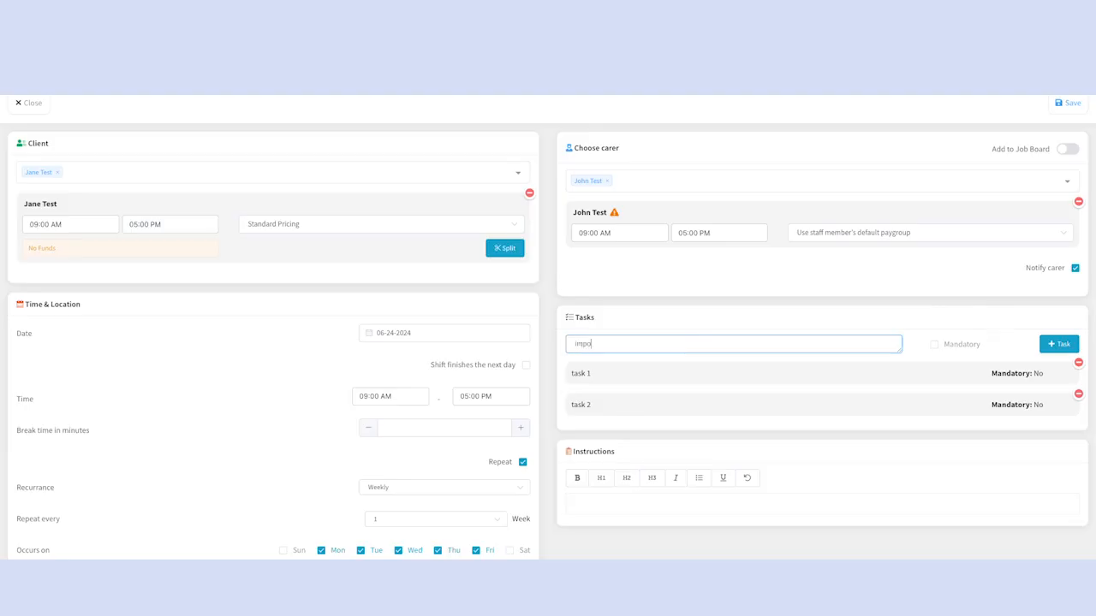
type("rtant task")
left_click(933, 350)
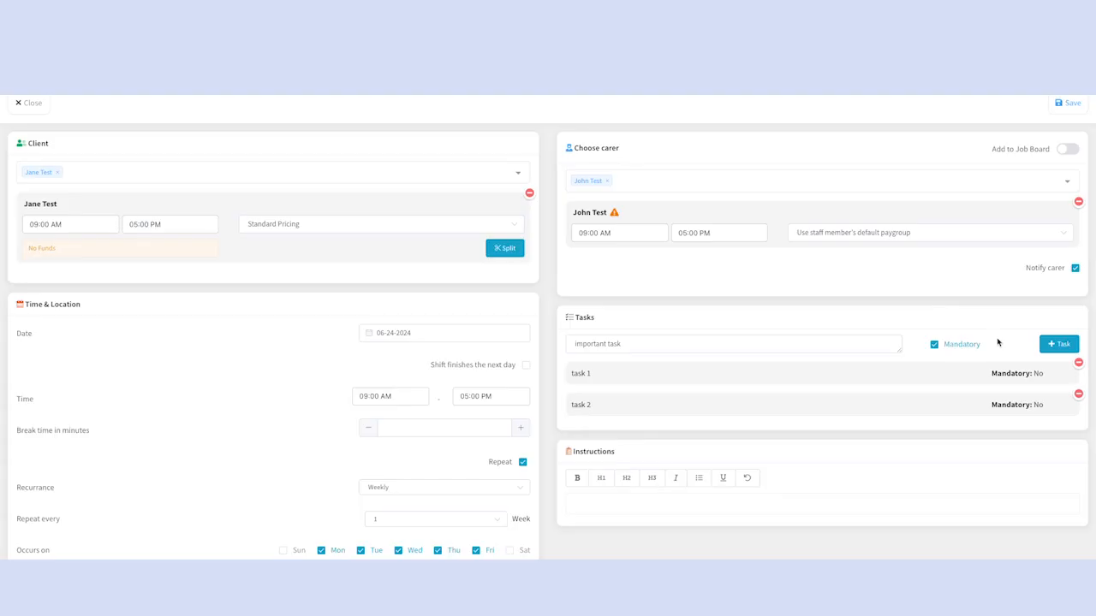
left_click(1053, 345)
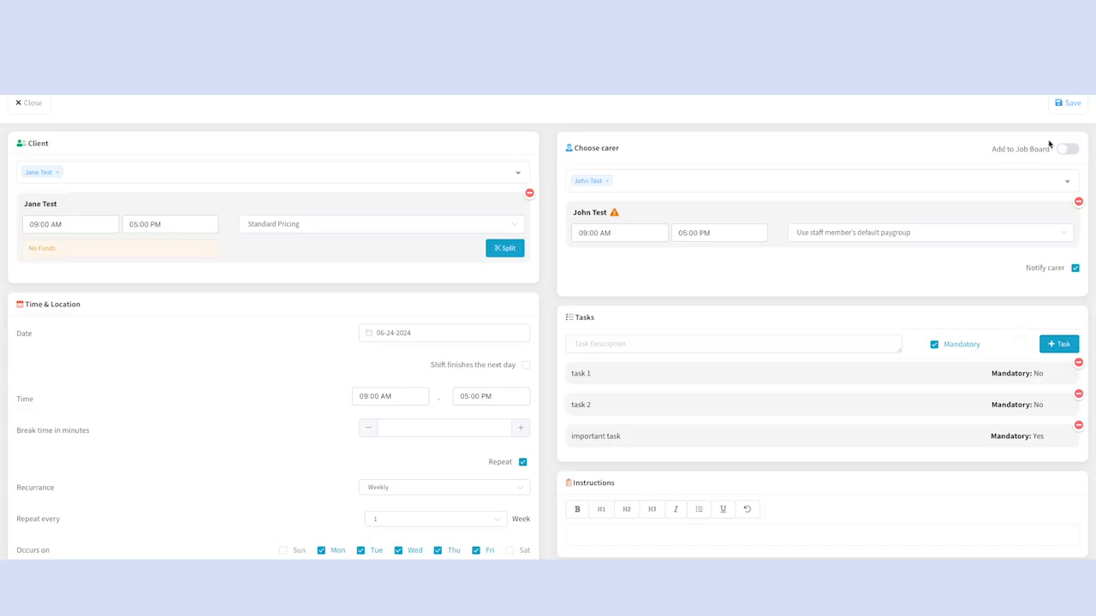
left_click(1060, 110)
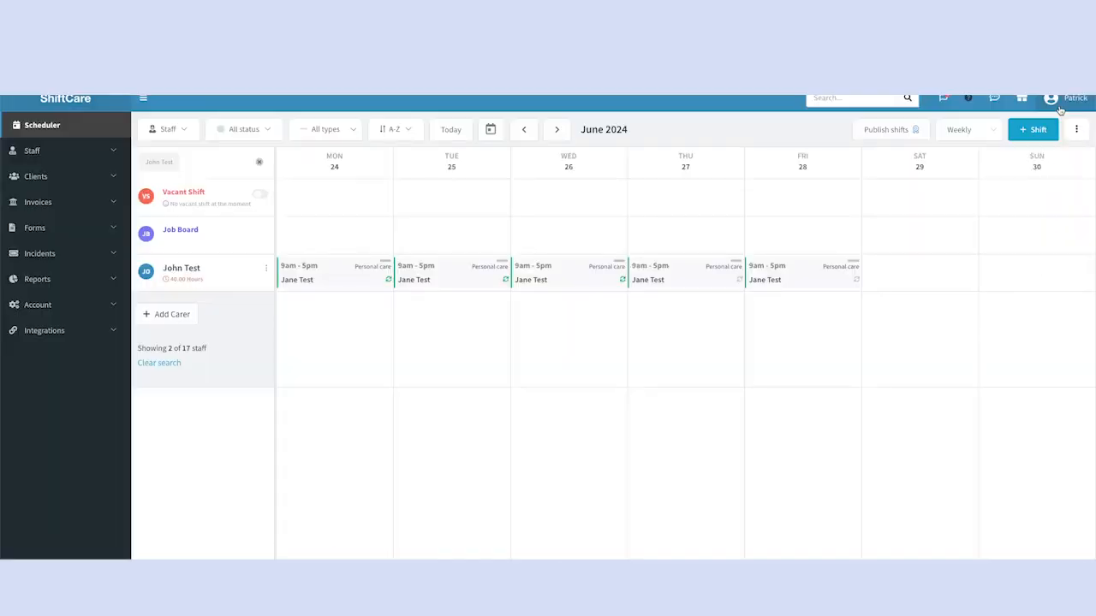